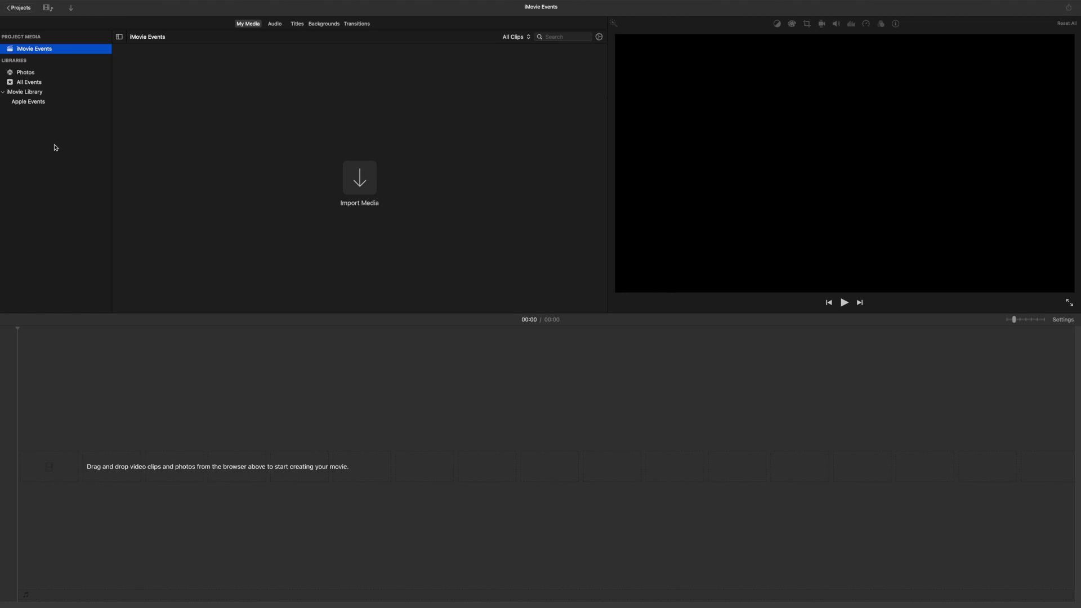
Select Apple Events under iMovie Library to display its three clips.
click(39, 103)
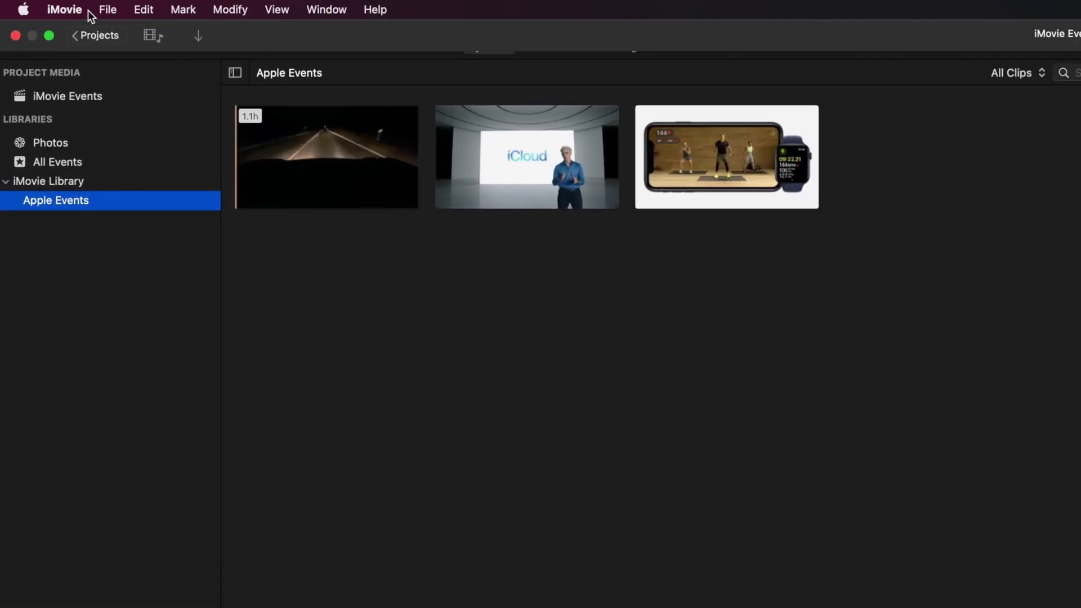
Look over the File menu without choosing anything, then bring up the Libraries sidebar's context menu.
click(53, 5)
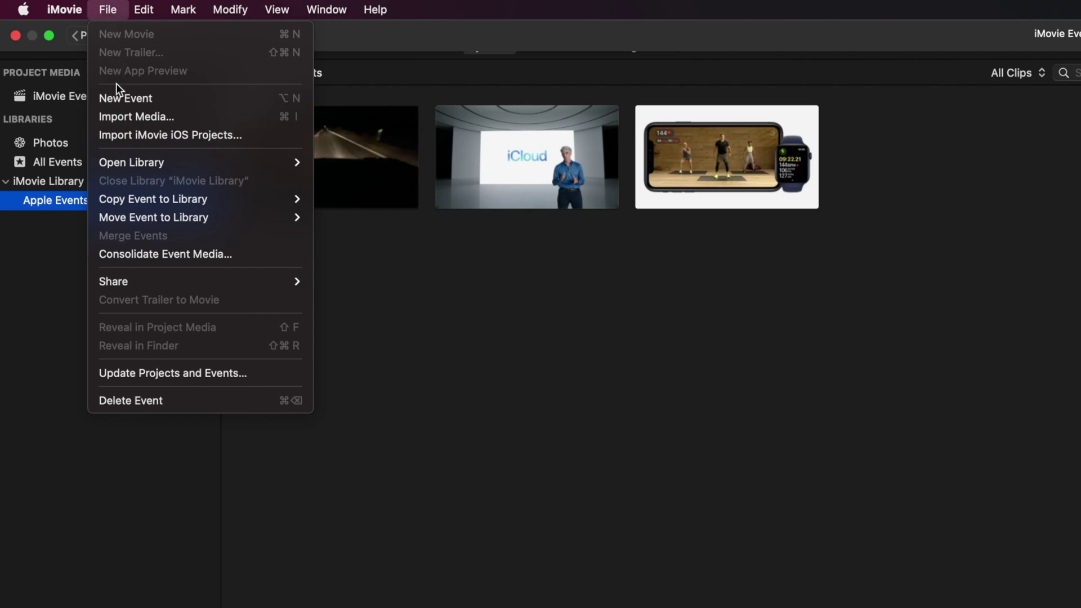
click(9, 326)
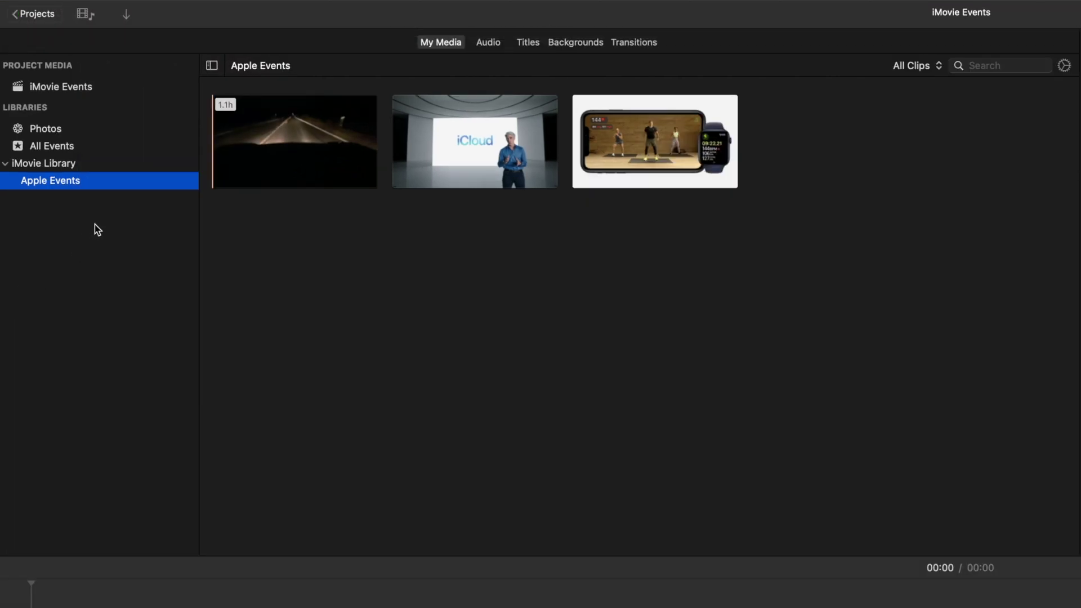
right_click(94, 225)
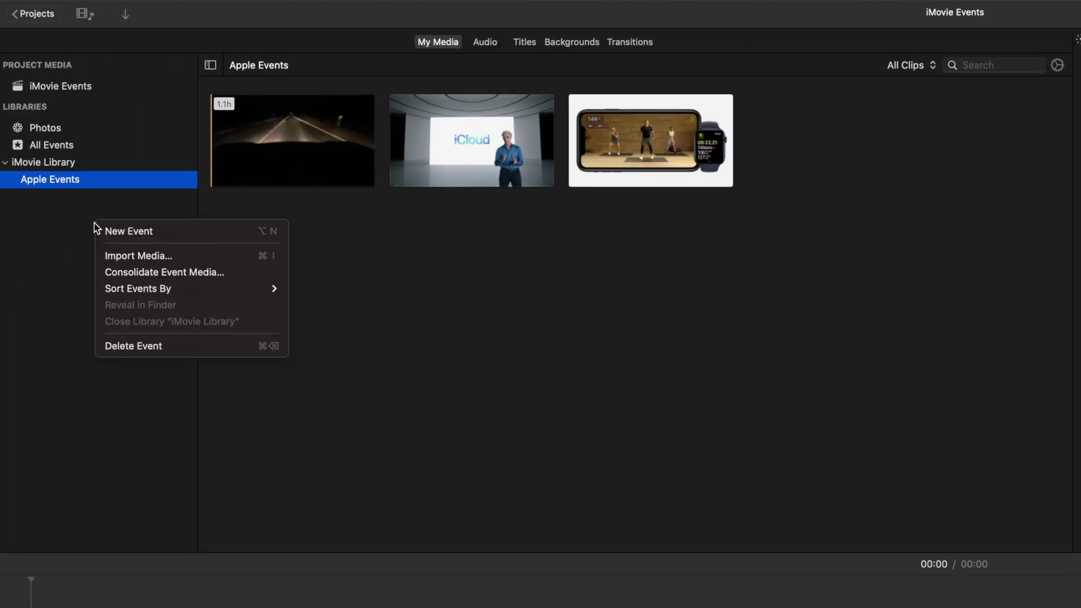
Create a new event and name it 'Apple Ads'.
click(219, 235)
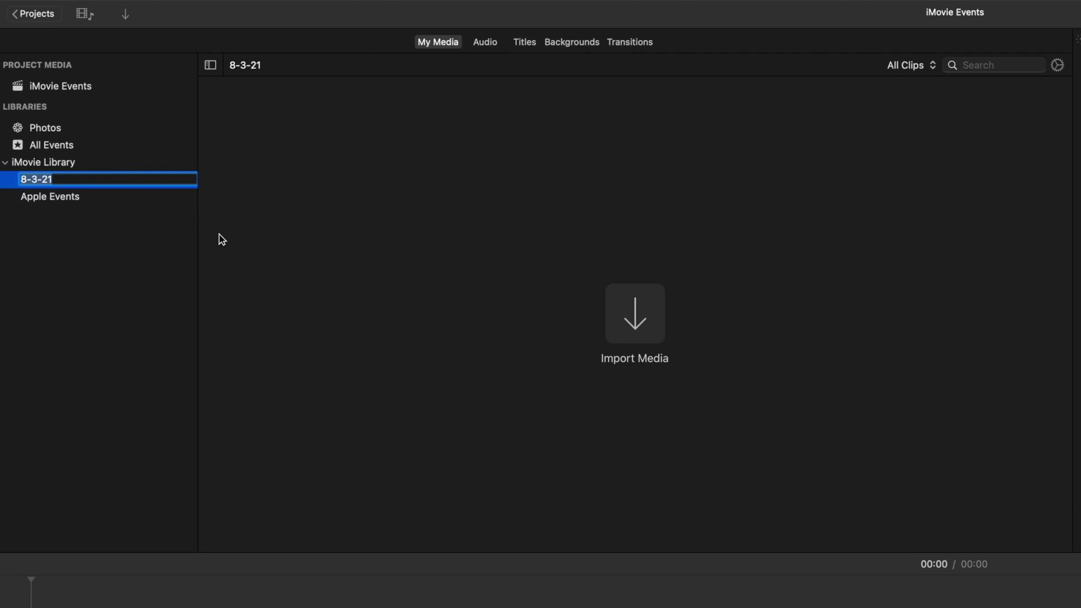
text(Apple Ads)
key(Return)
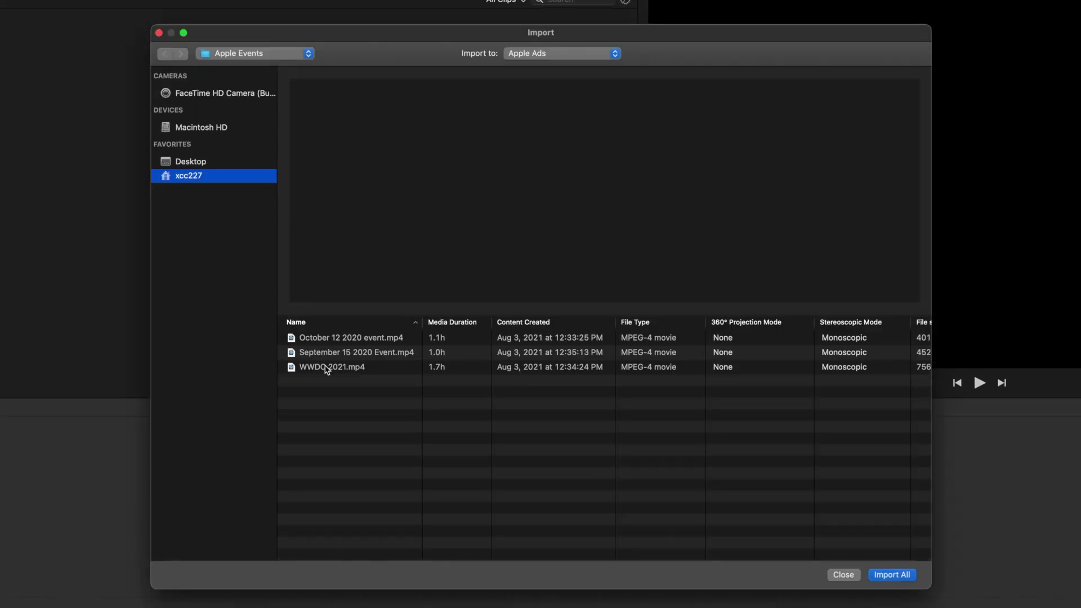
Import all three movies from the Apple Ads folder into the Apple Ads event.
key(super+Up)
double_click(326, 340)
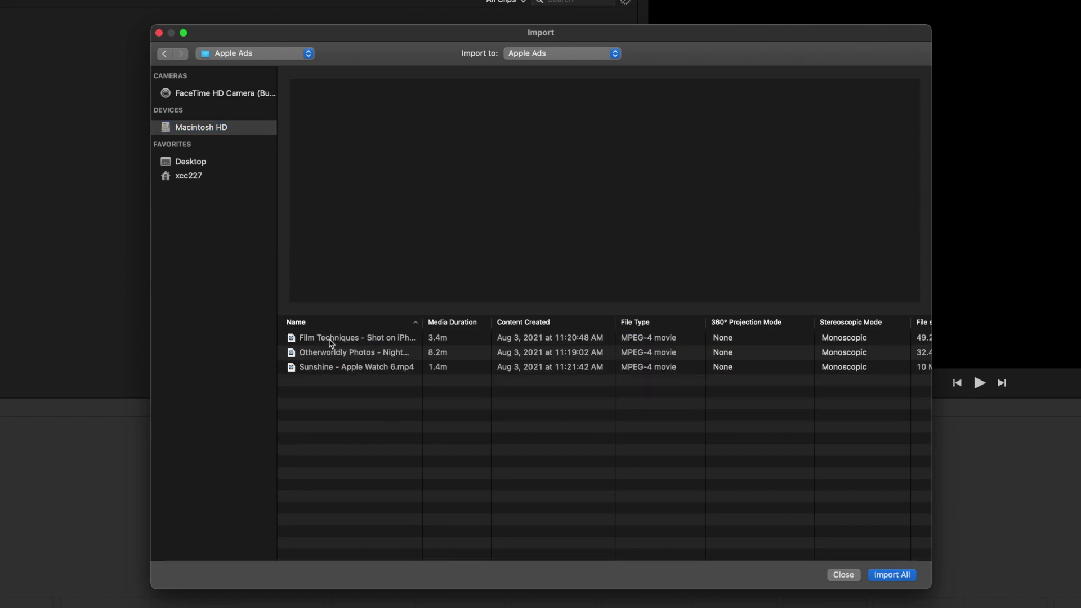
key(super+a)
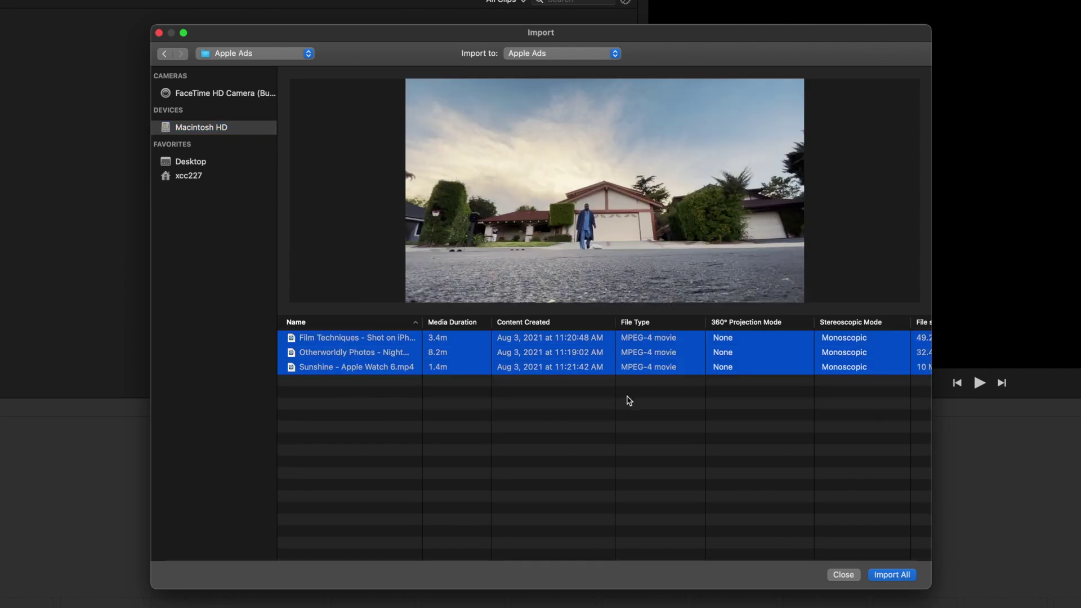
key(Return)
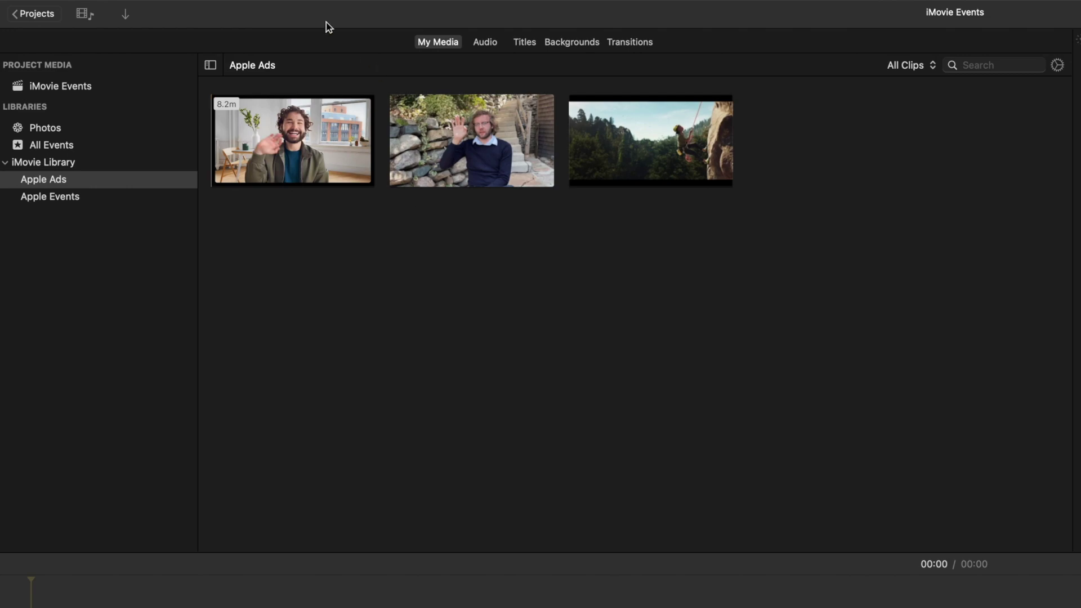
Rate the first Apple Ads clip as Favorite and mark the second clip as Reject.
click(343, 116)
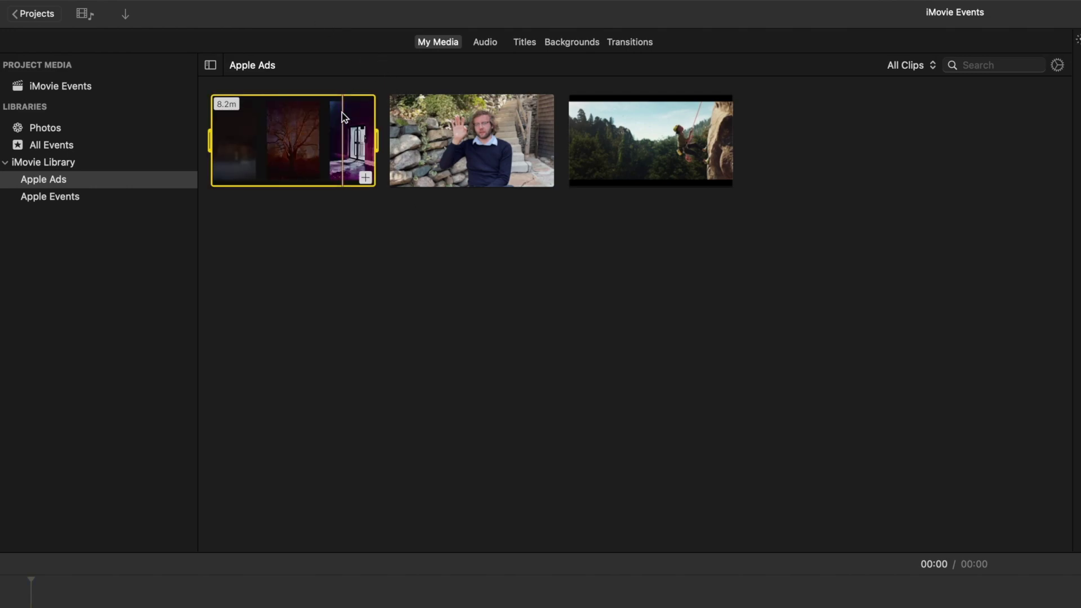
right_click(344, 117)
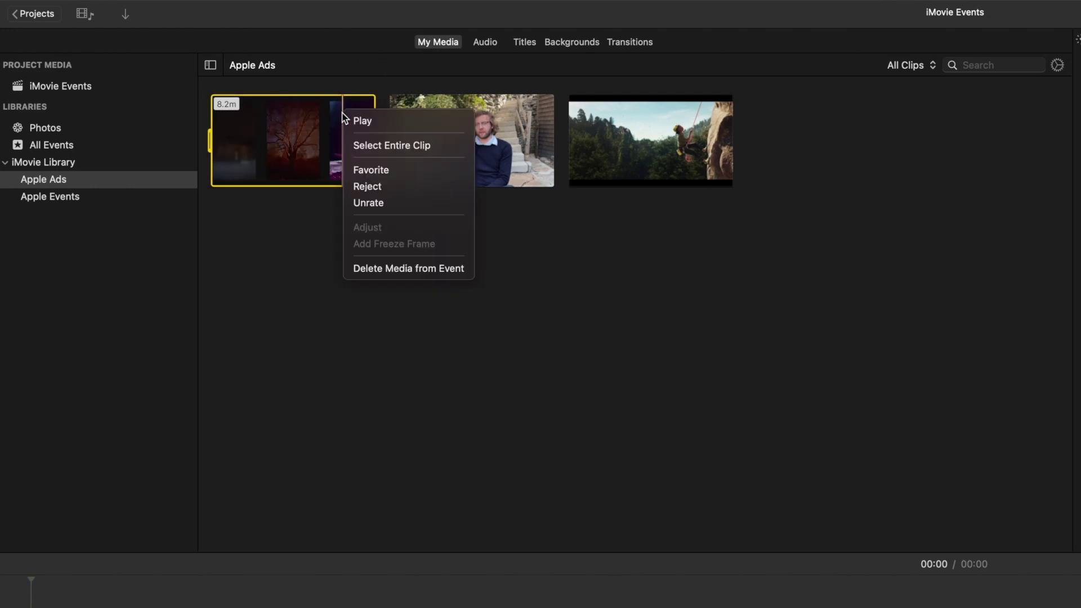
click(371, 169)
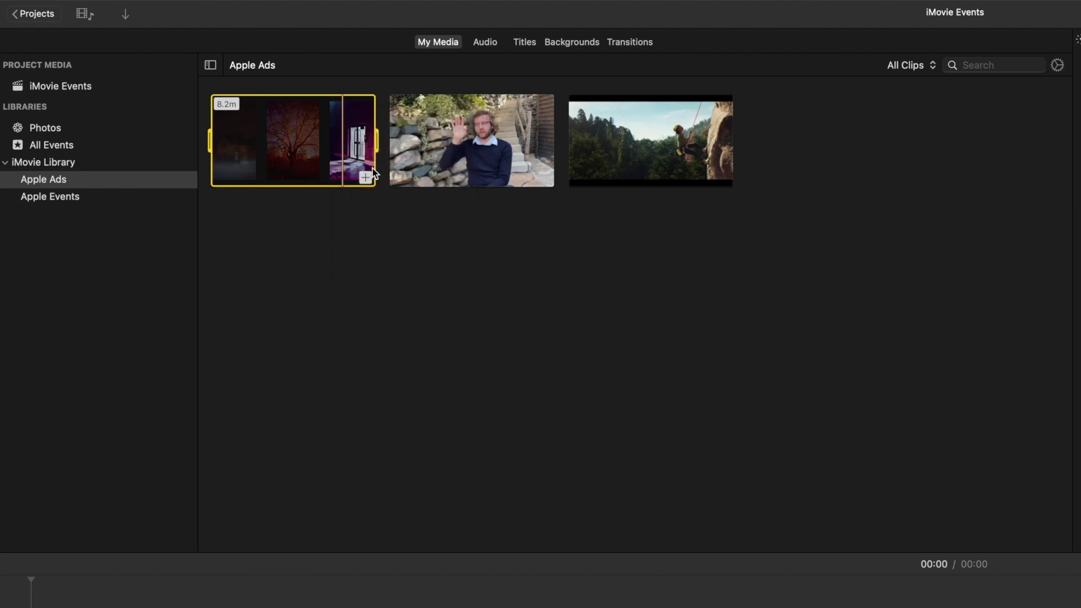
right_click(482, 150)
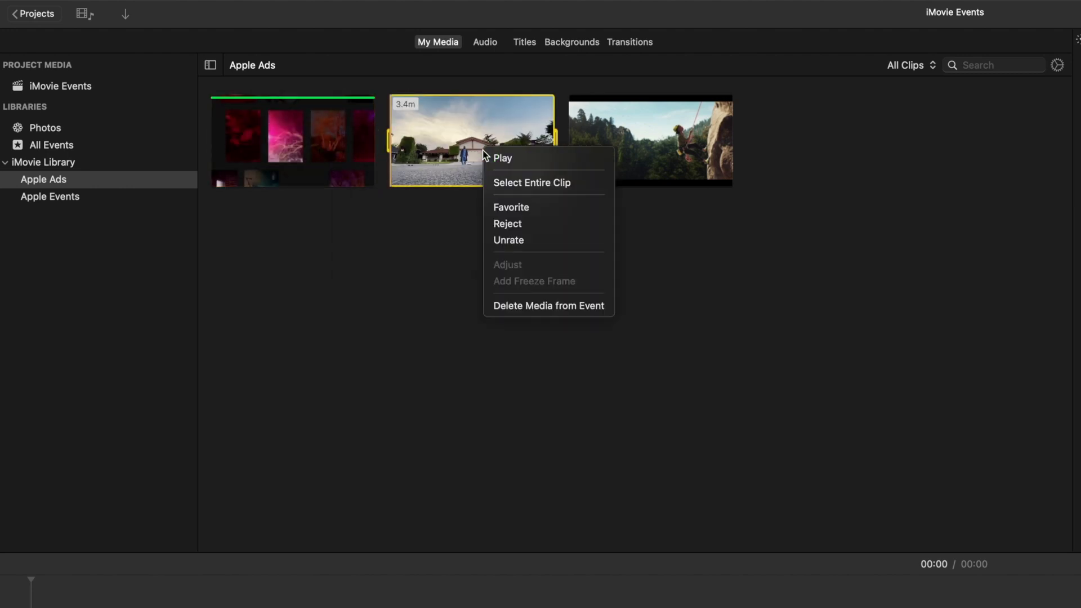
click(521, 224)
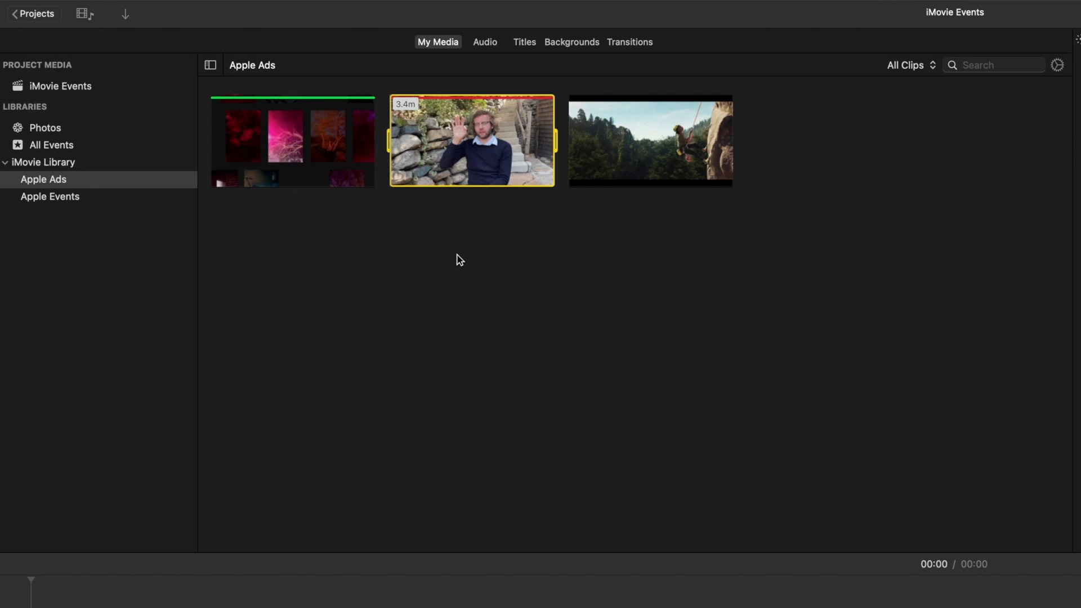
click(907, 66)
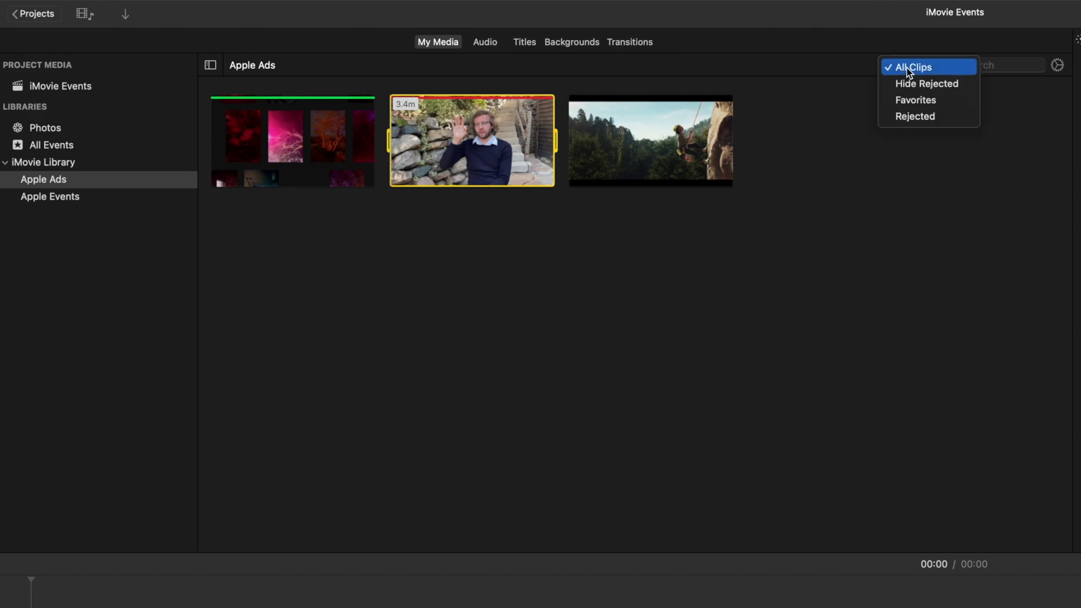
click(914, 82)
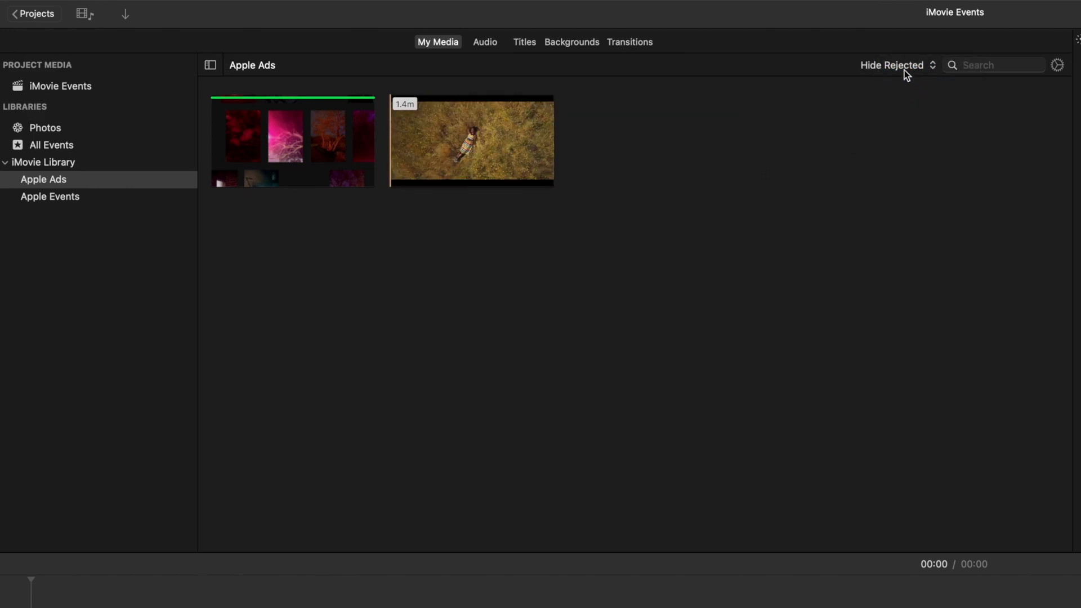
click(906, 66)
click(900, 82)
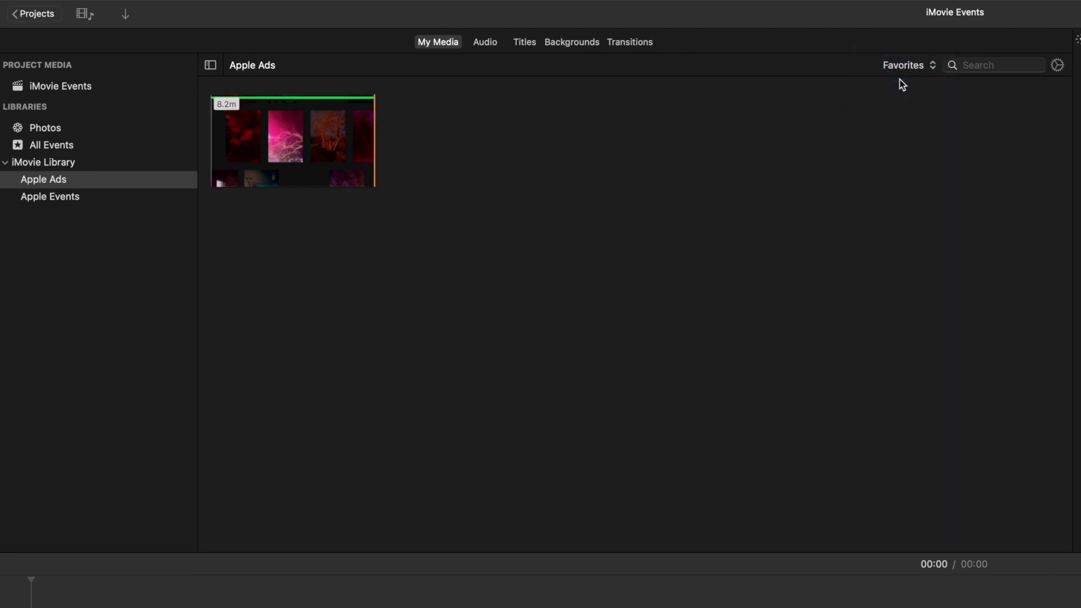
click(898, 65)
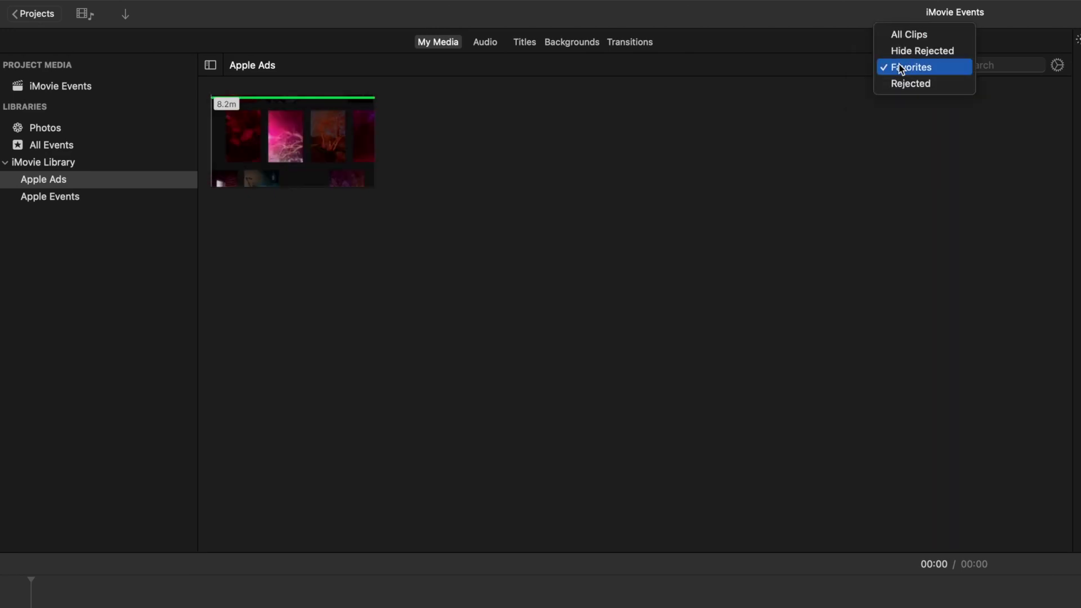
click(899, 82)
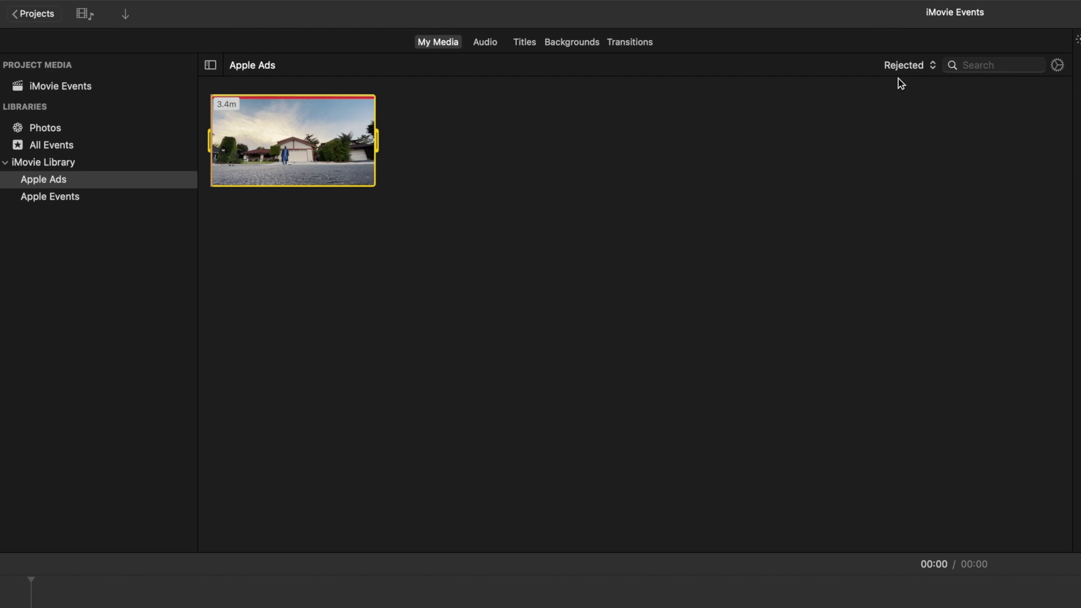
click(901, 66)
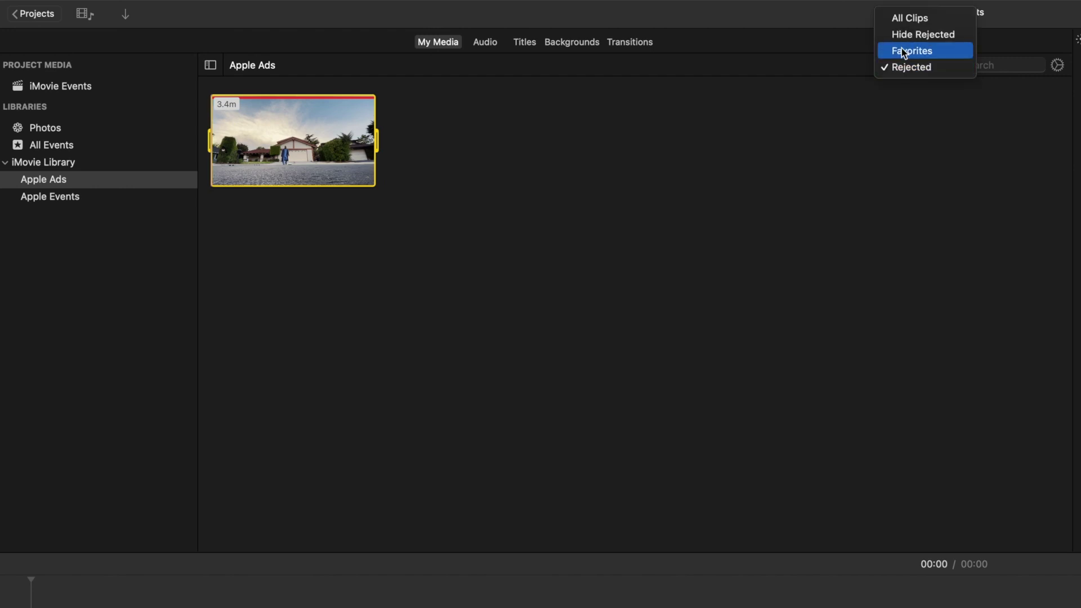
click(901, 21)
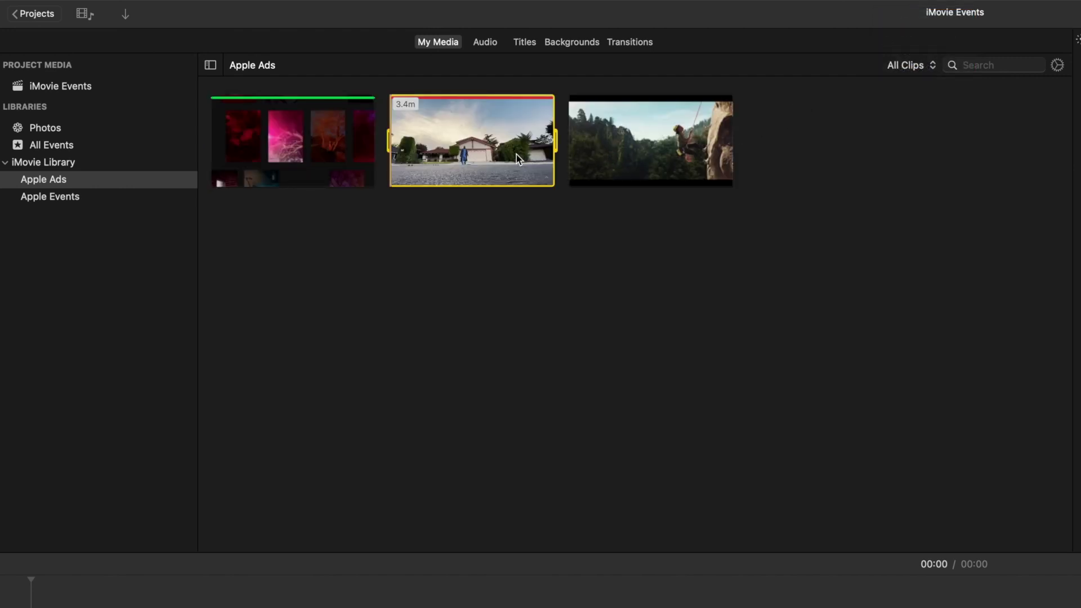
right_click(516, 154)
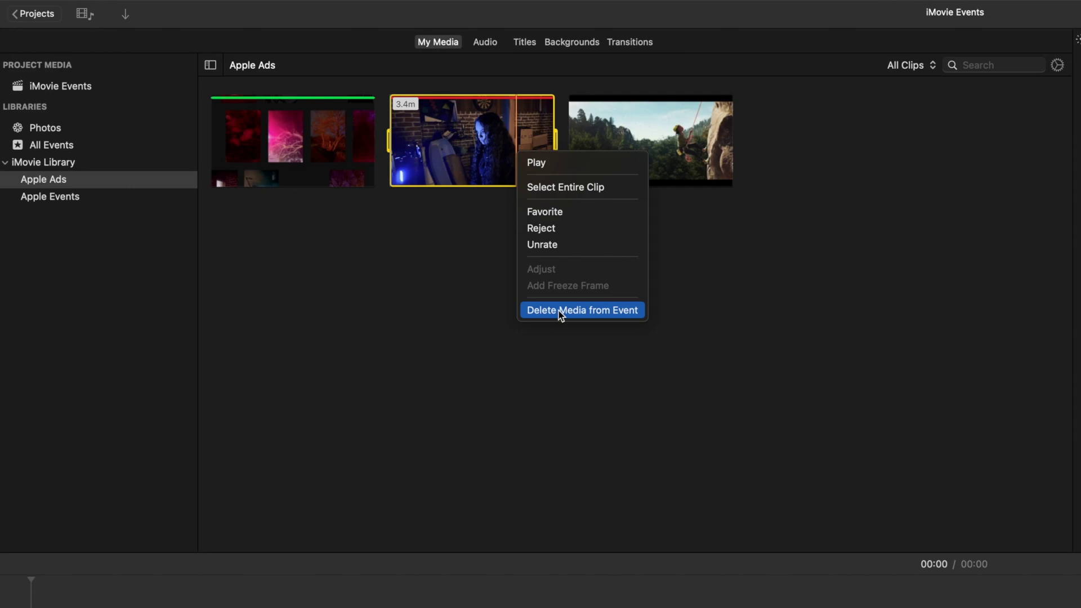
click(456, 315)
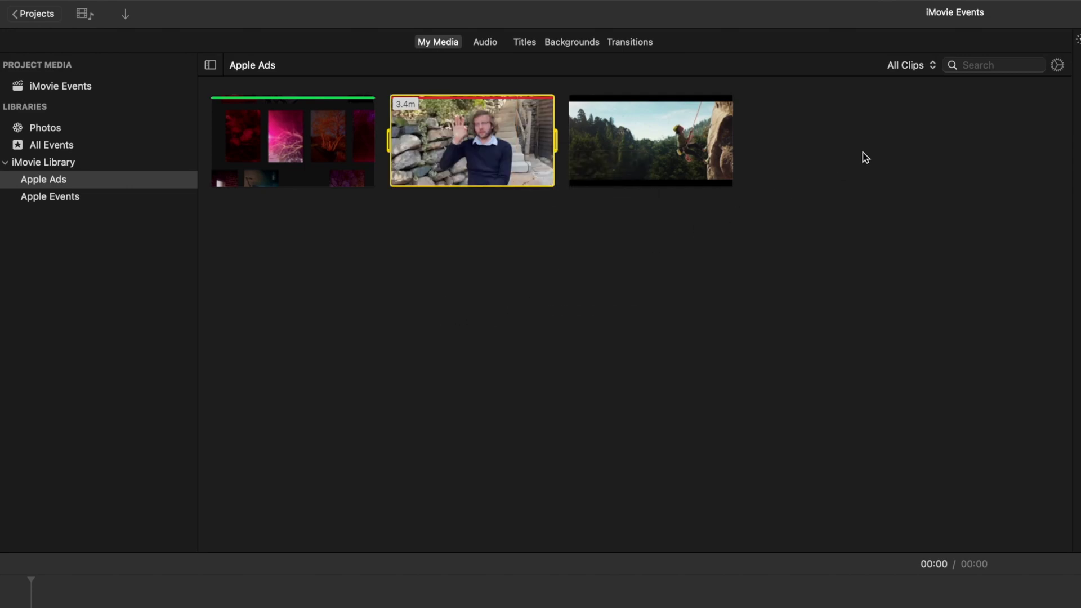
click(1058, 65)
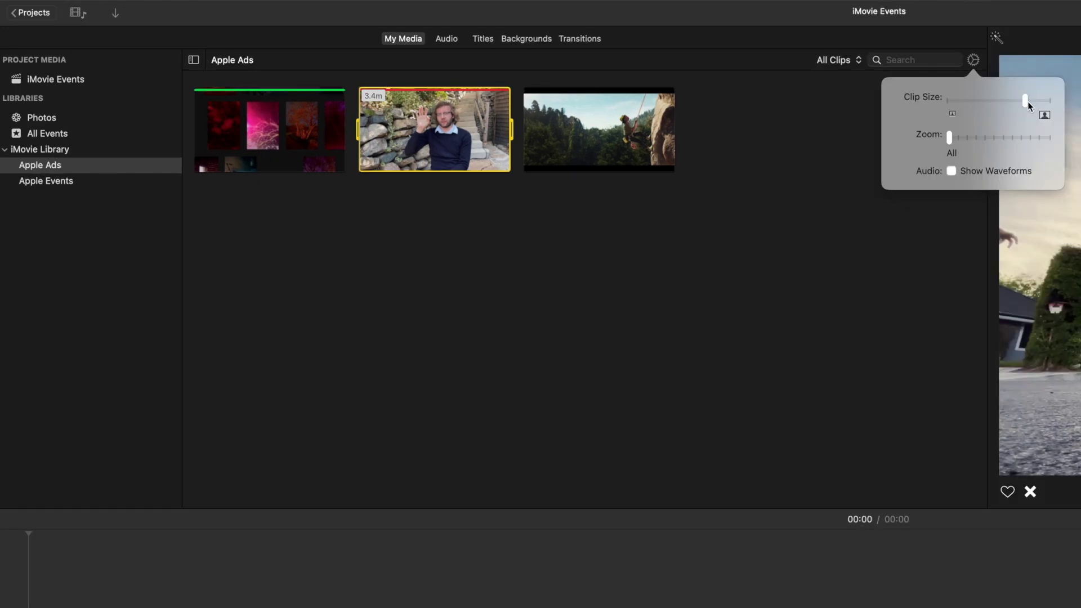
Adjust the Clip Size and Zoom sliders and turn on Show Waveforms for the clips.
mouse_move(1029, 102)
mouse_down()
mouse_move(995, 107)
mouse_move(1017, 101)
mouse_up()
drag(949, 141, 989, 147)
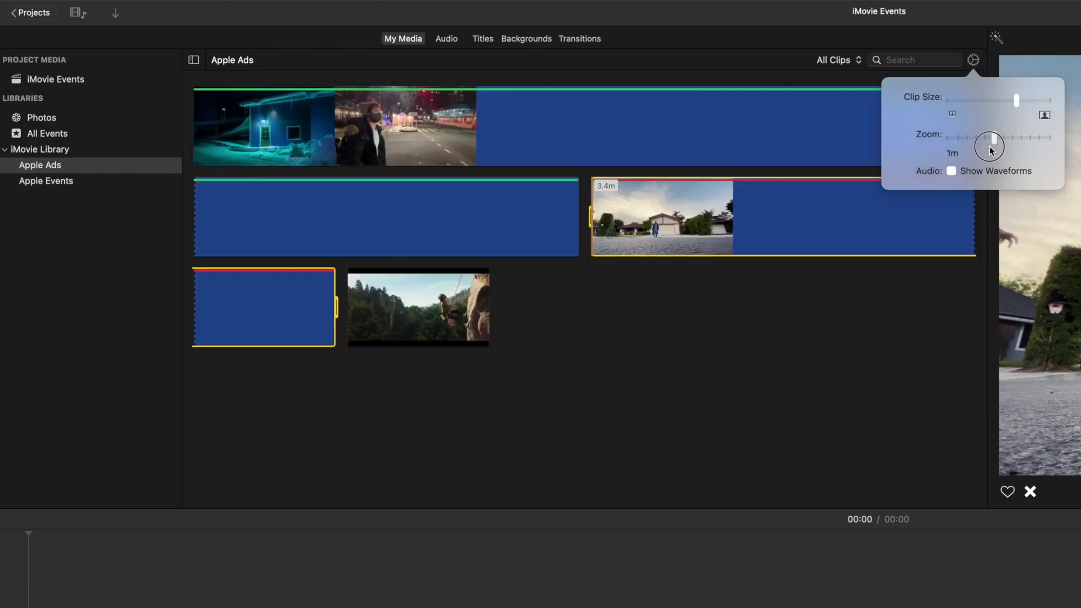
click(969, 172)
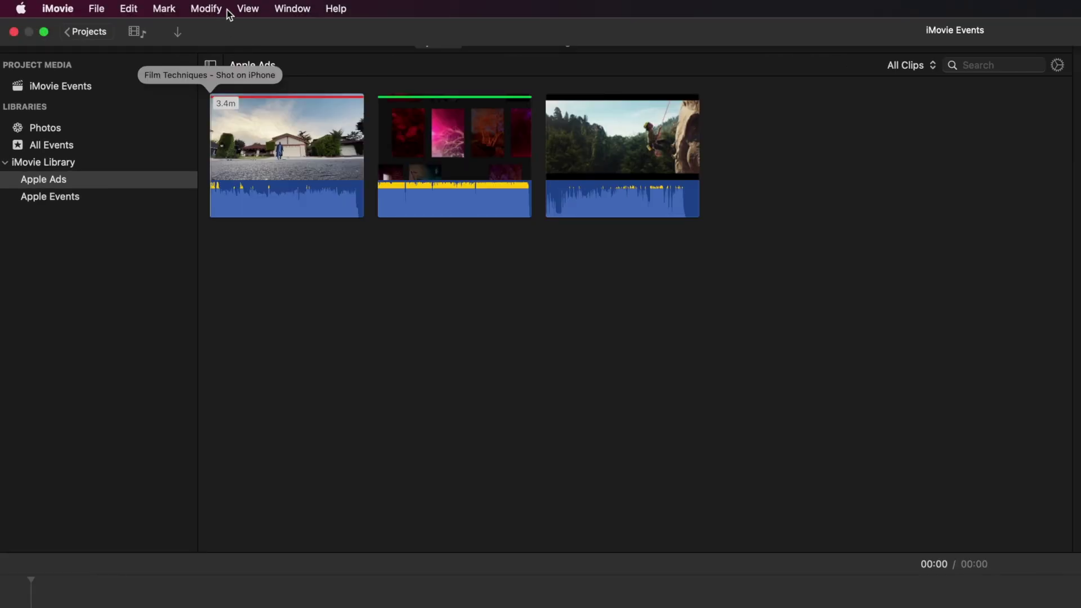
click(248, 9)
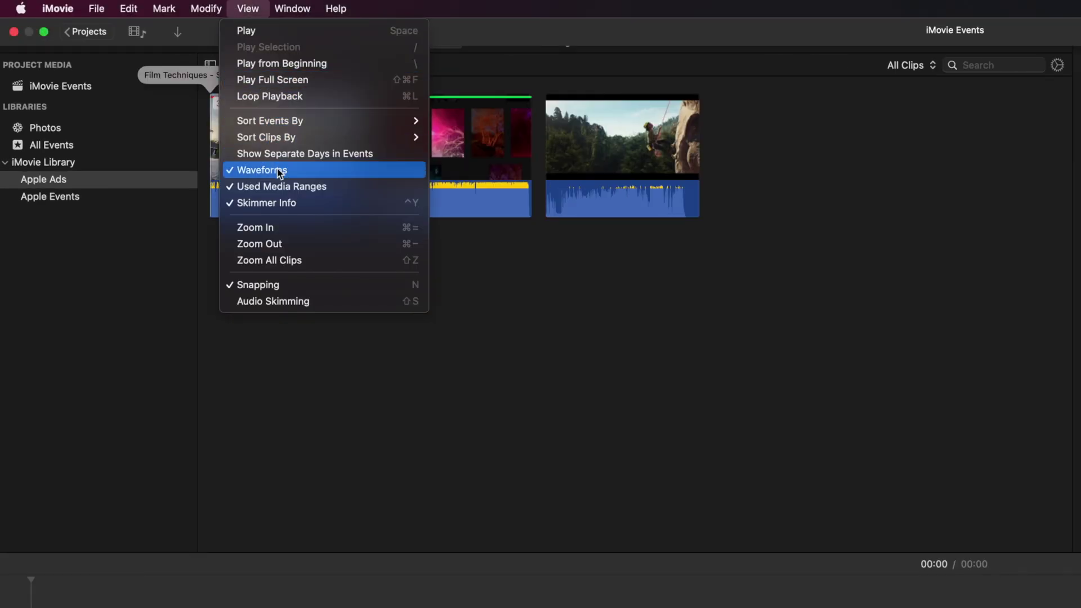
Sort the Apple Ads clips by Name and scroll down through the browser.
mouse_move(330, 137)
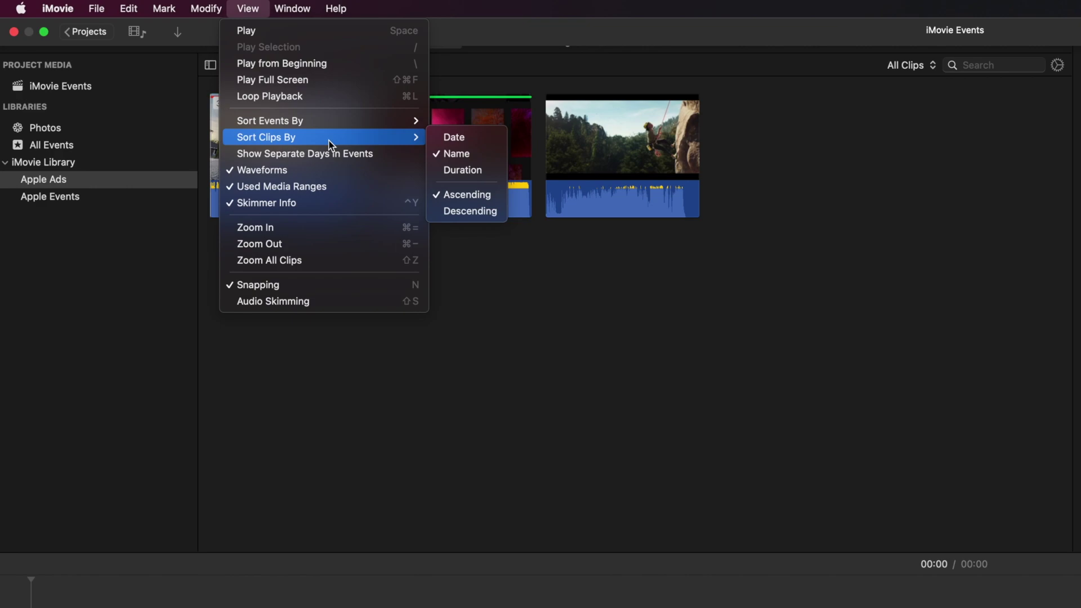
click(444, 152)
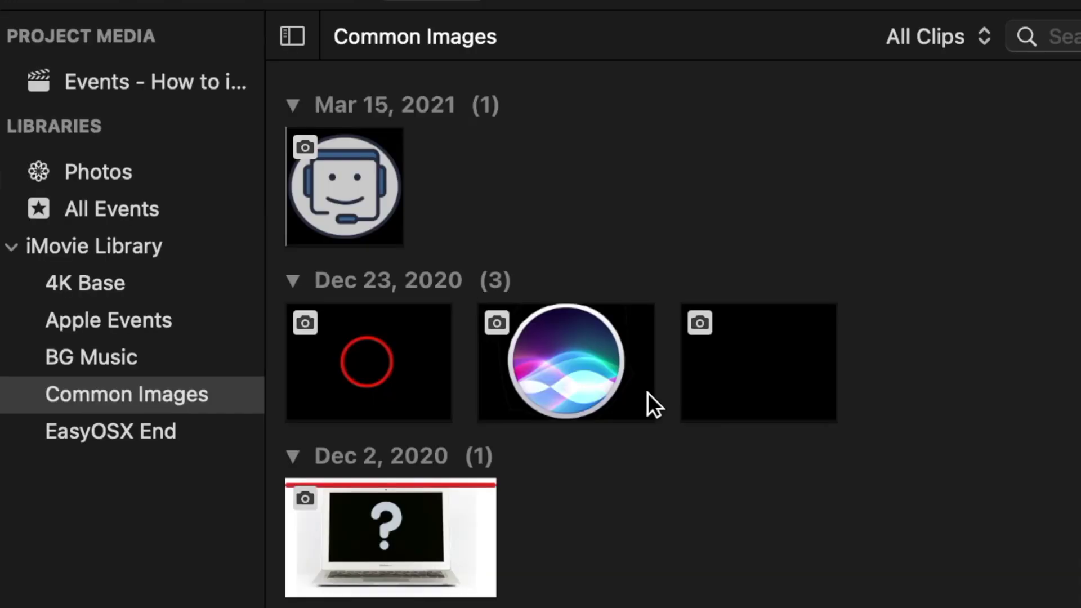
scroll(606, 370, down, 5)
scroll(606, 371, down, 2)
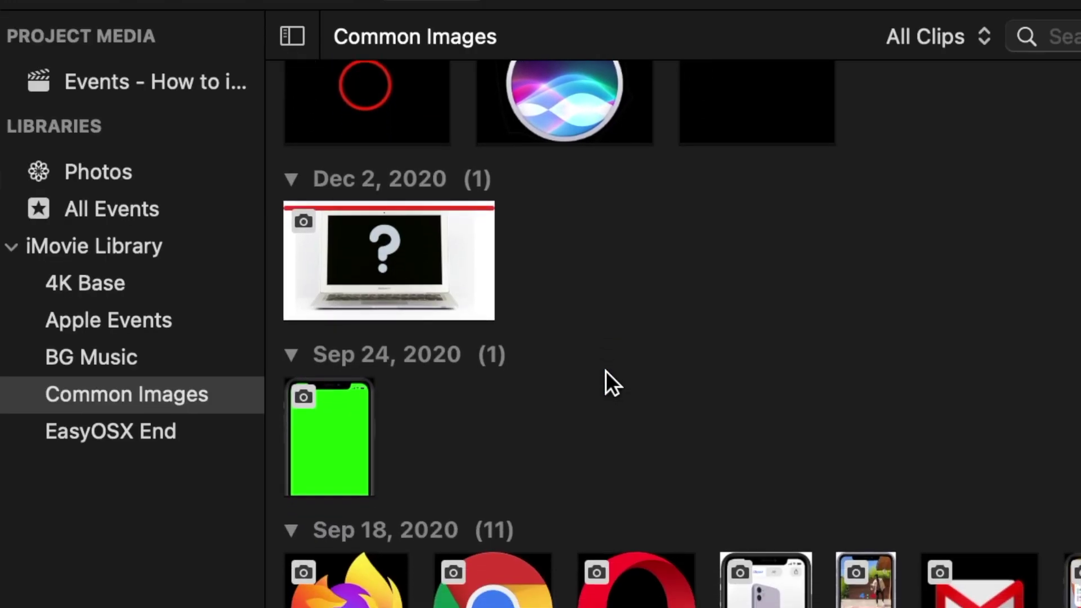
scroll(606, 371, down, 3)
scroll(606, 370, down, 2)
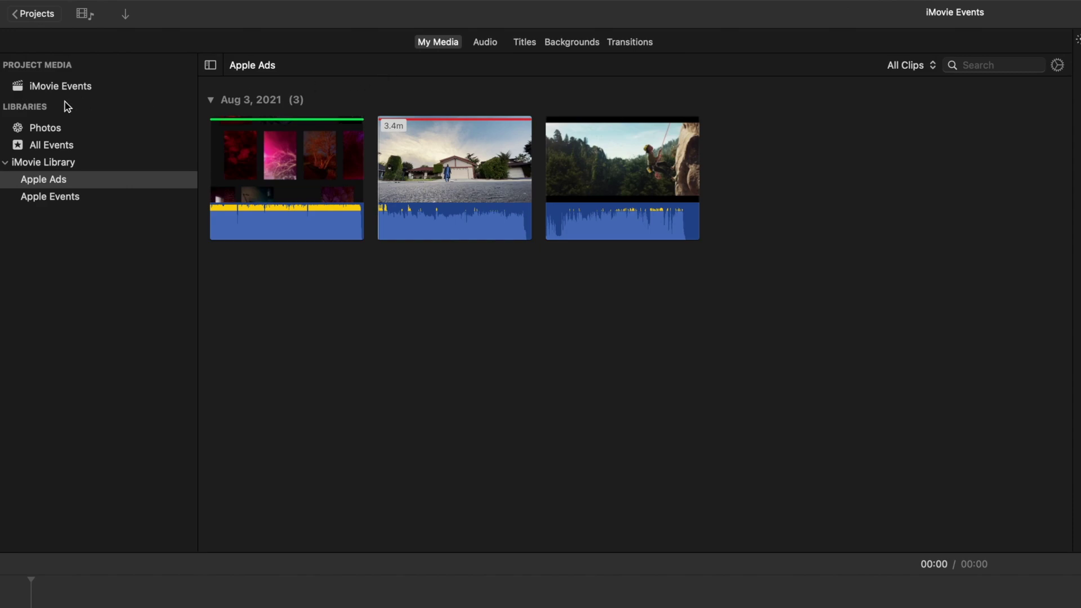
right_click(59, 183)
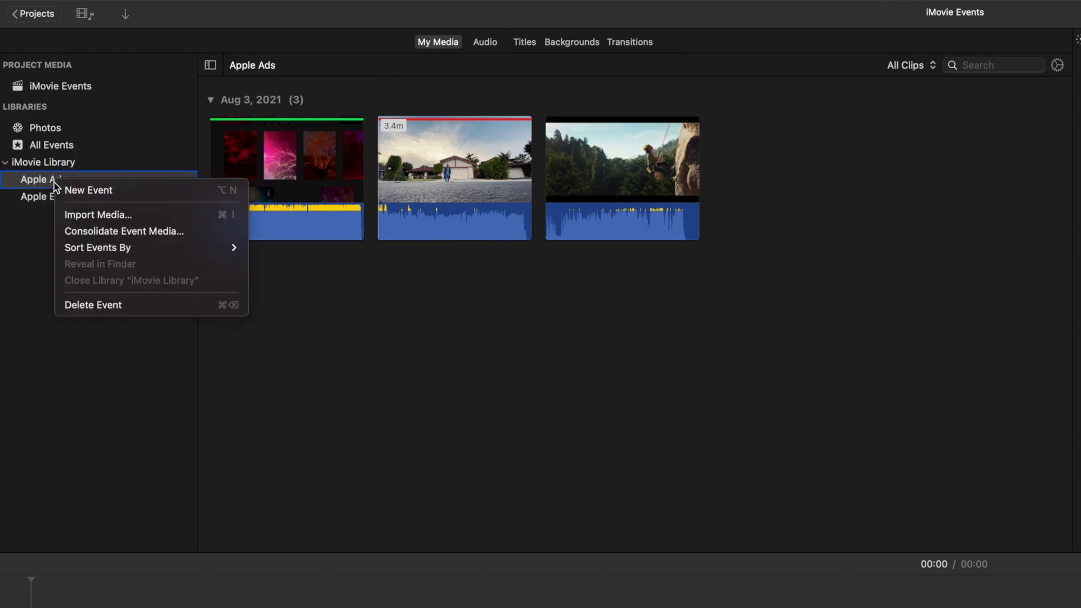
click(117, 232)
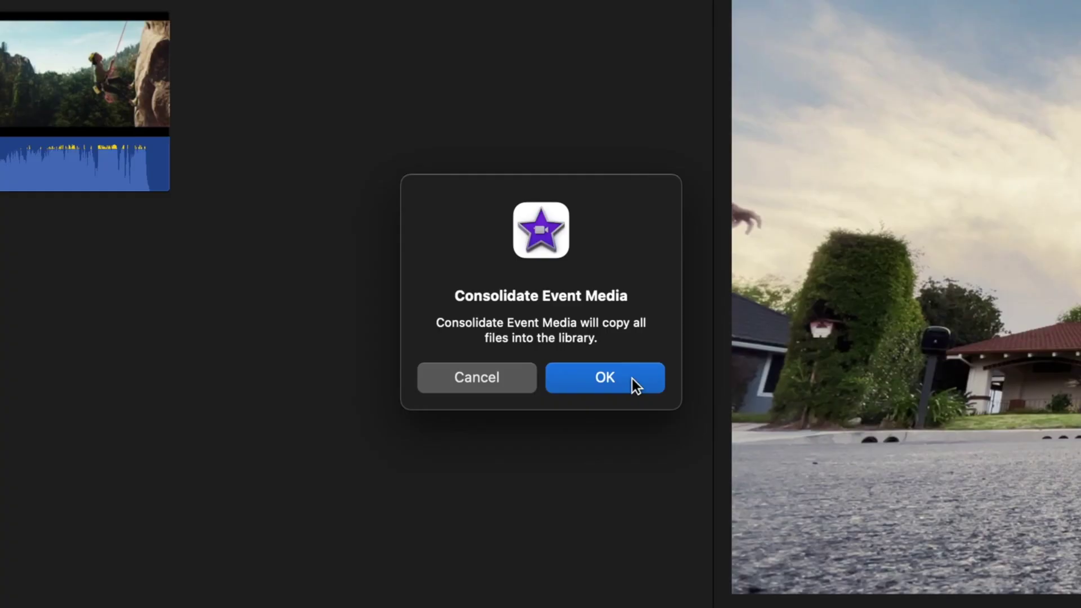
click(632, 379)
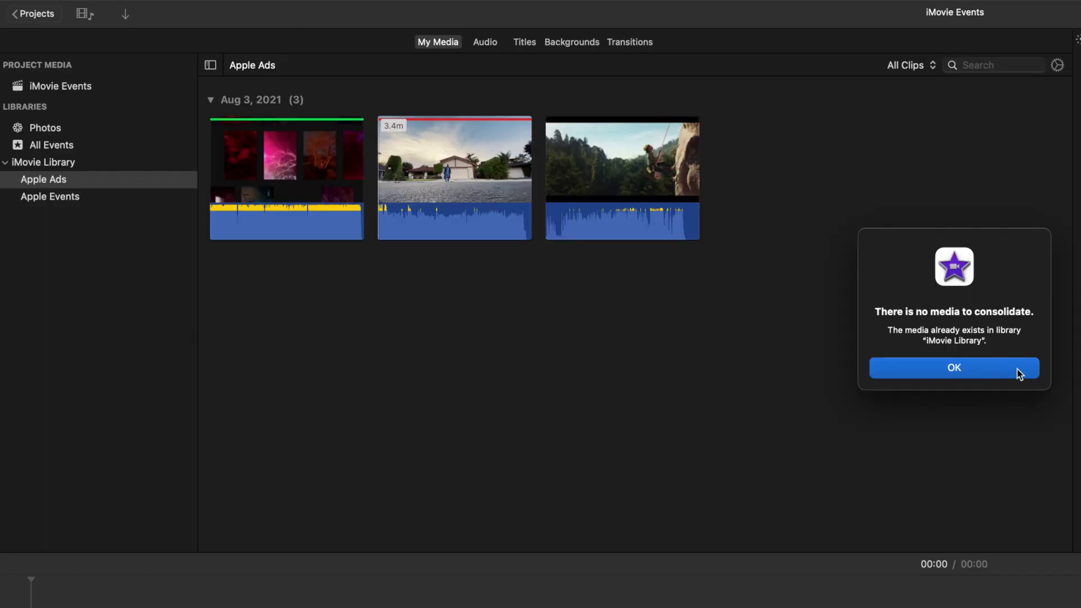
click(633, 380)
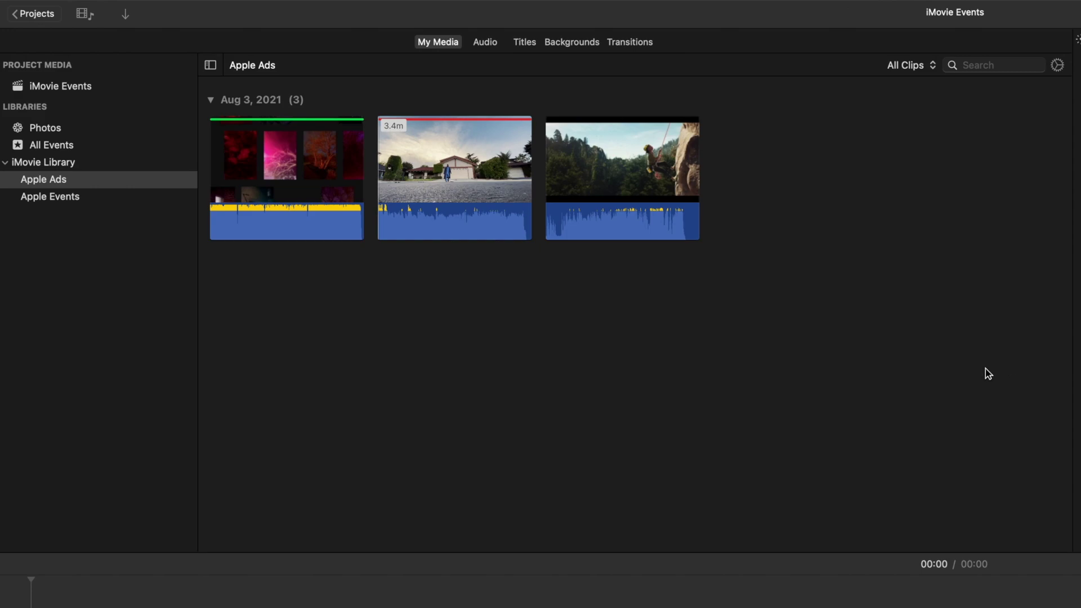
right_click(57, 185)
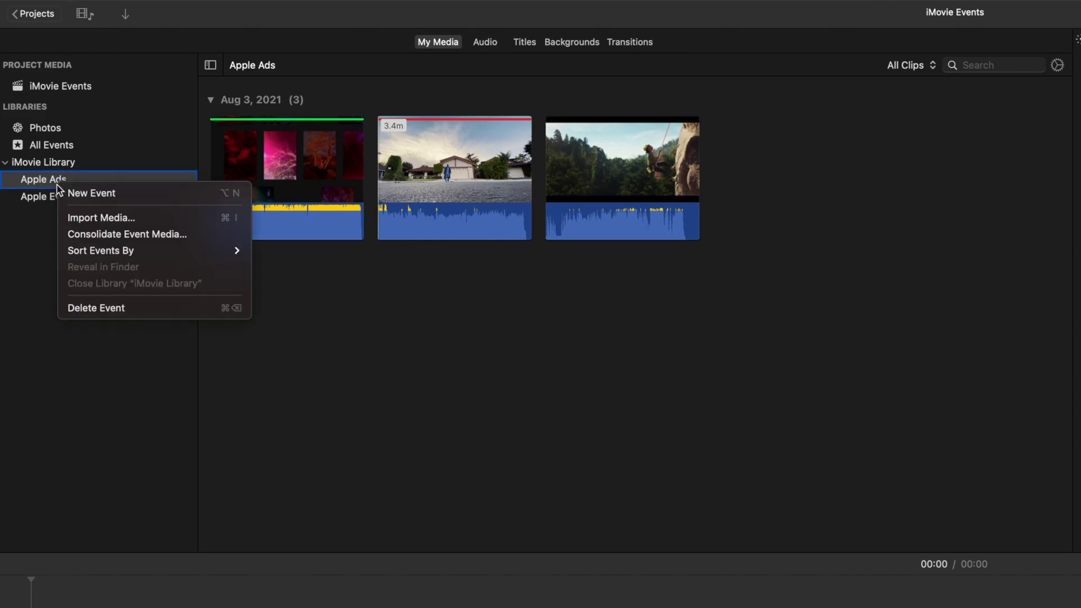
mouse_move(162, 256)
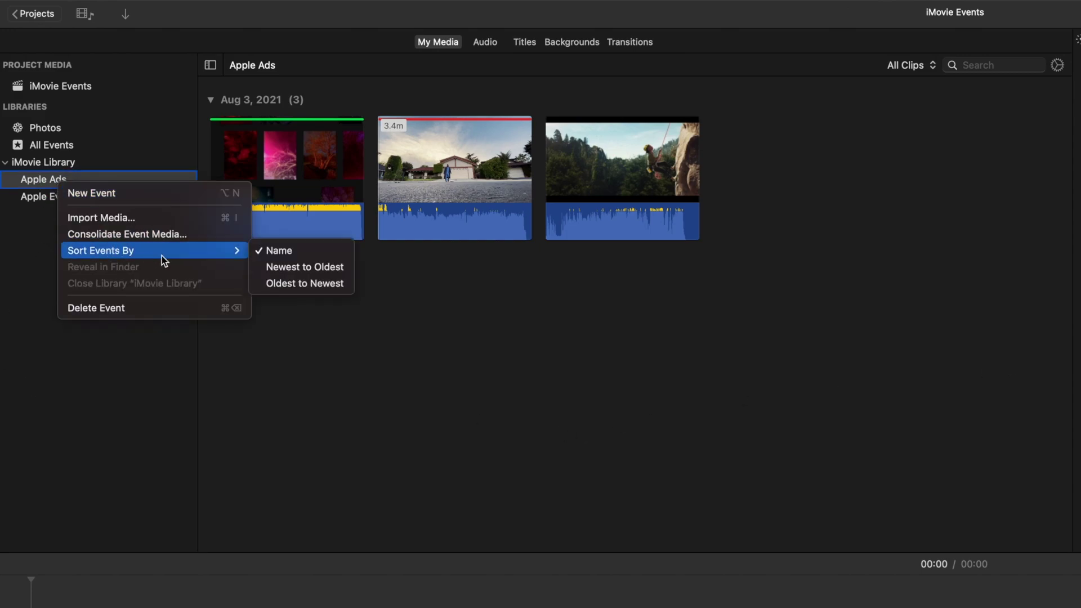
click(279, 265)
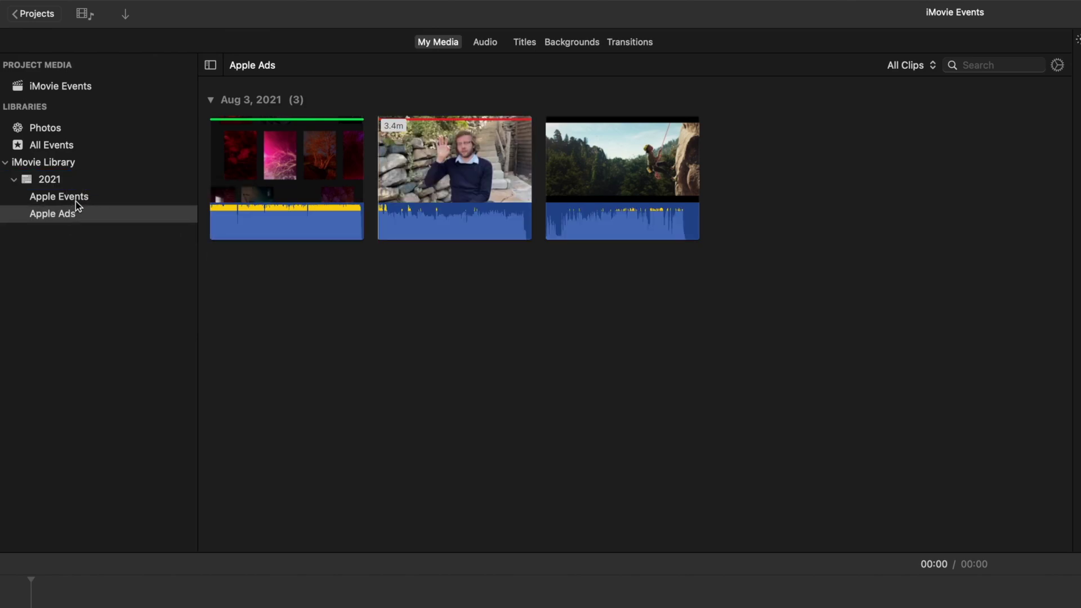
right_click(65, 213)
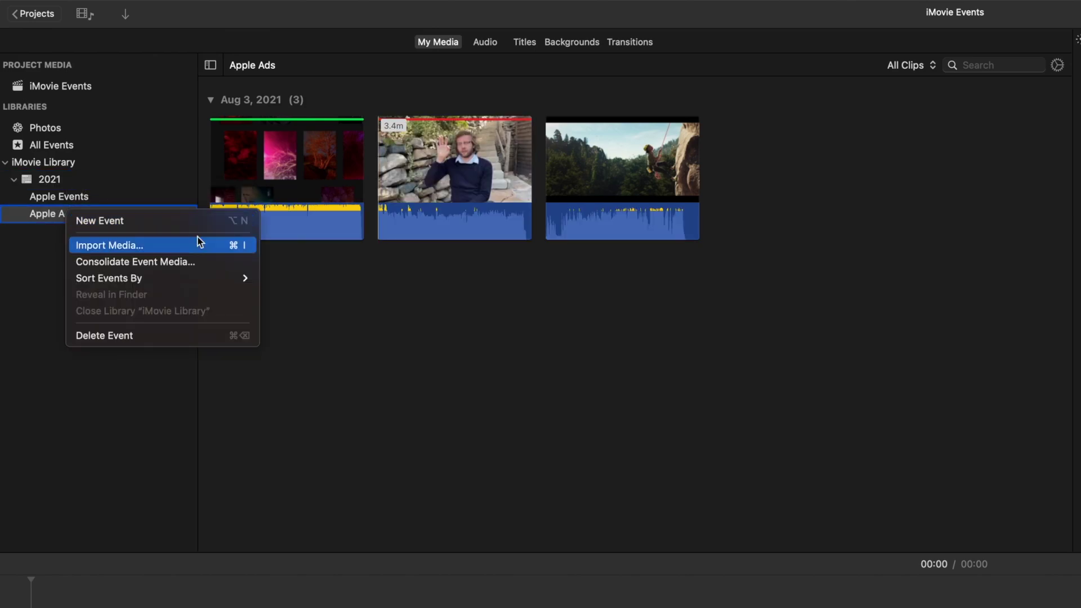
mouse_move(188, 279)
click(289, 312)
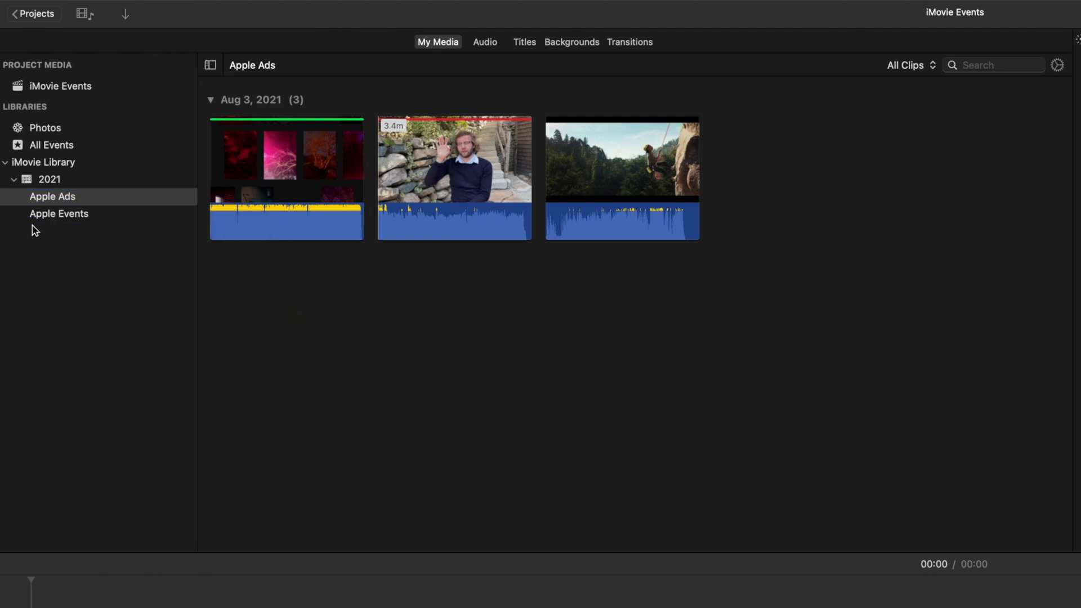
right_click(70, 198)
mouse_move(159, 262)
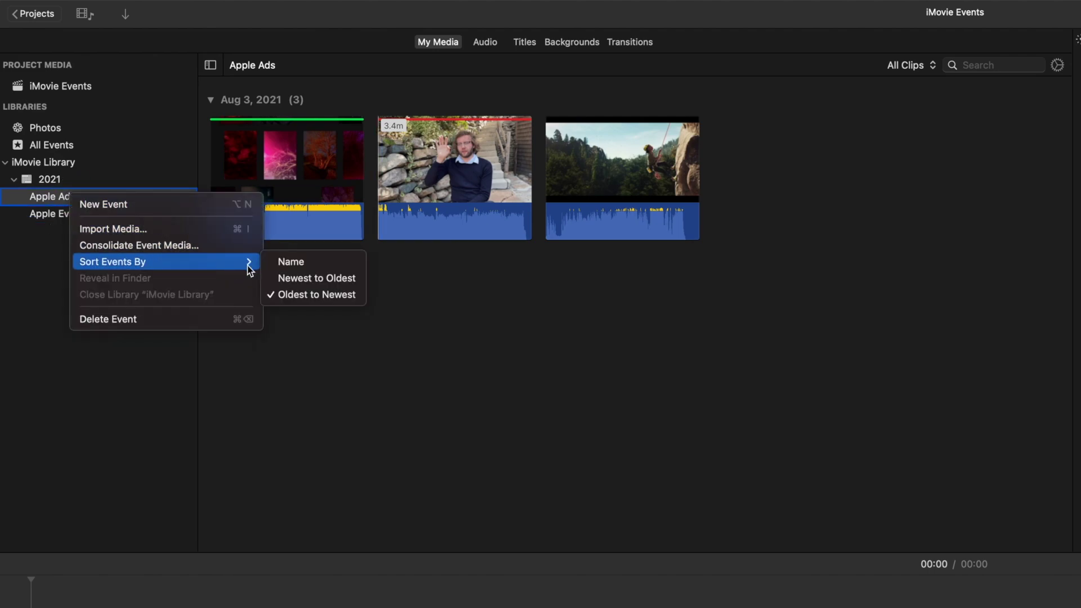
click(325, 263)
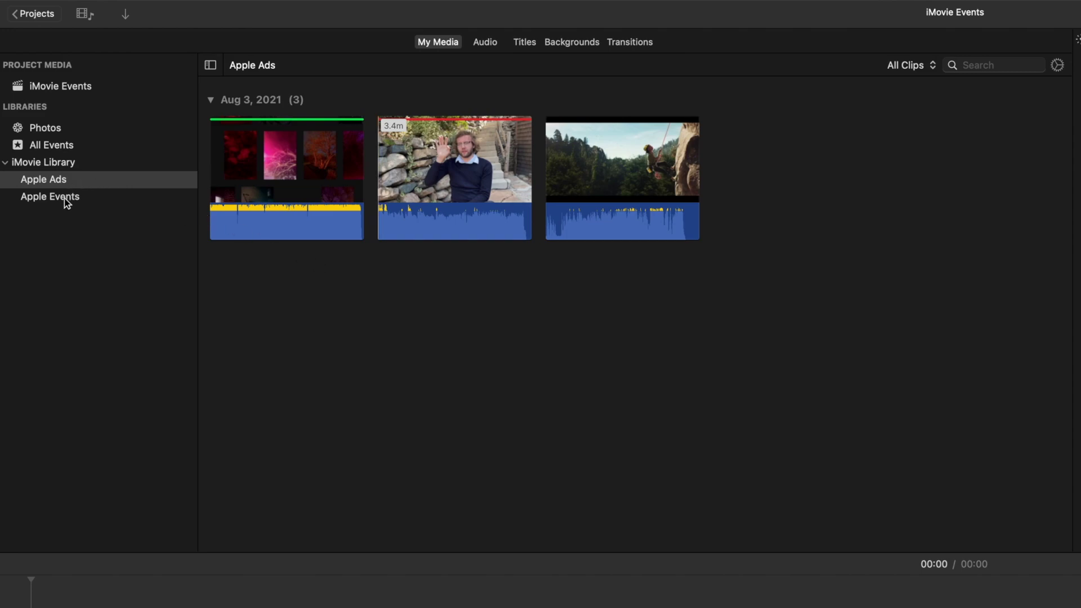
Merge Apple Ads into Apple Events and expand the clips into long filmstrips.
drag(70, 179, 76, 198)
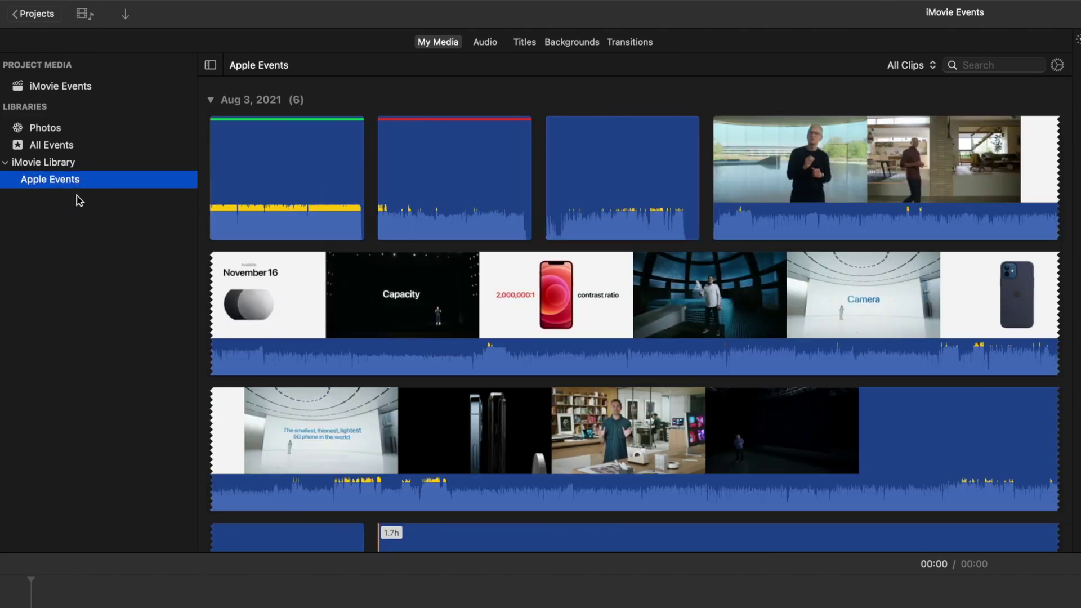
click(1057, 66)
drag(1054, 146, 1035, 152)
click(895, 290)
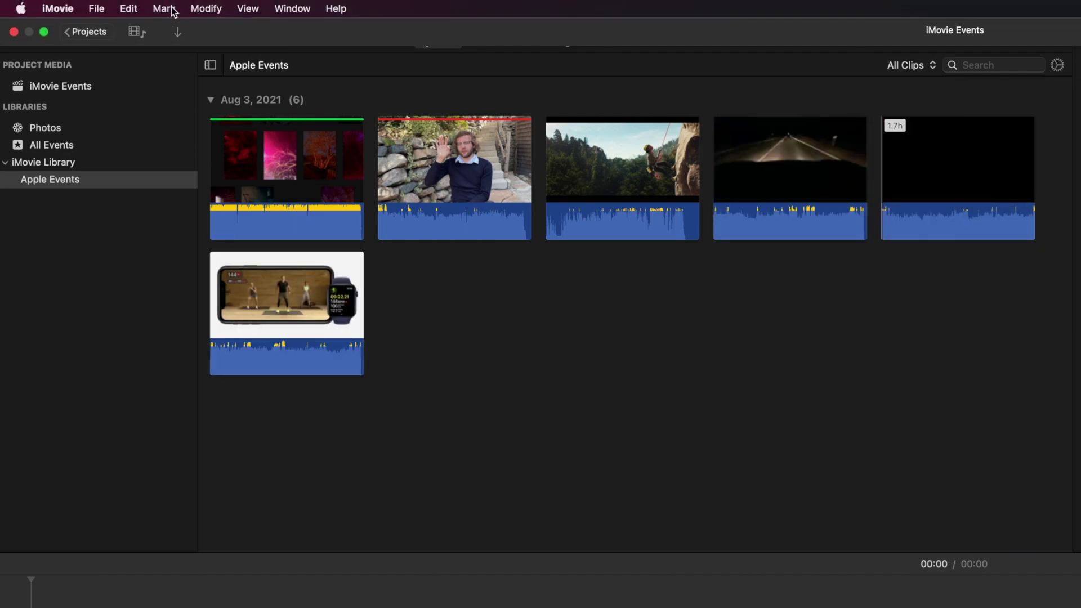
Undo Merge Events, then view the clips of Apple Ads and Apple Events separately.
click(128, 8)
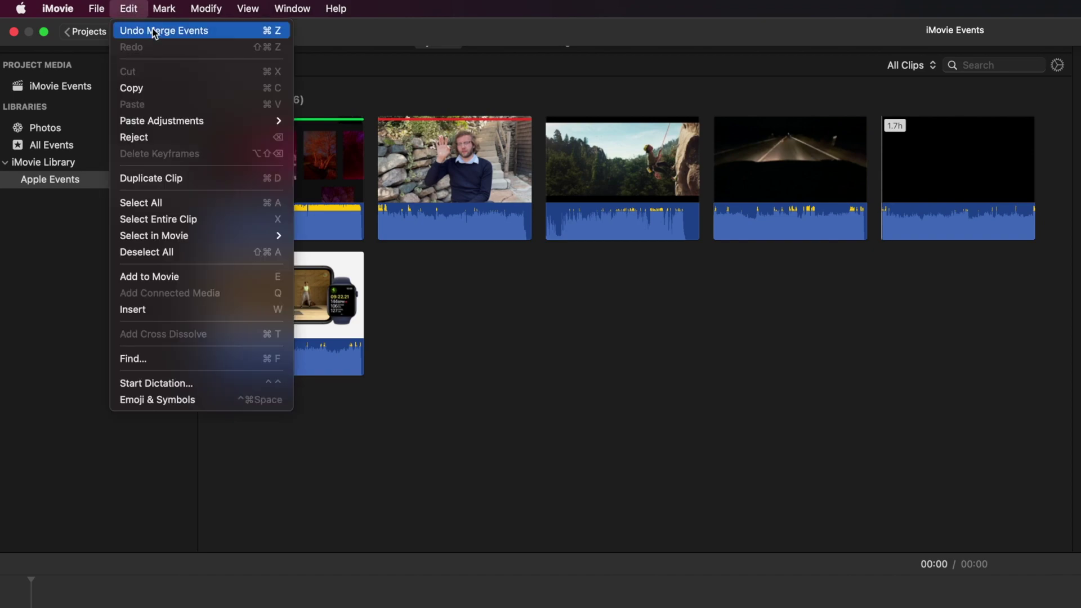
click(155, 31)
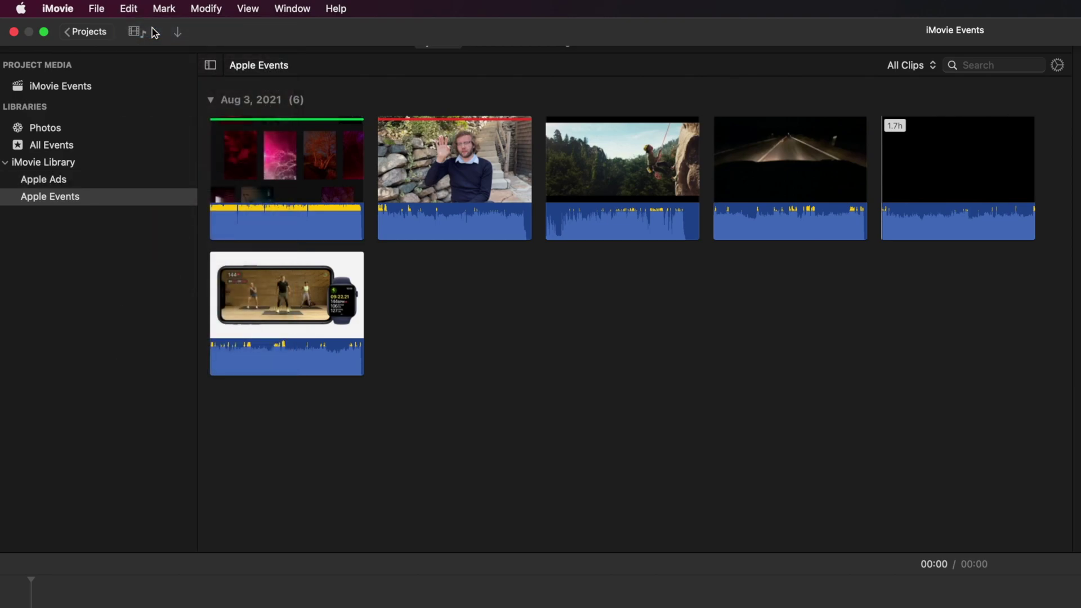
click(57, 179)
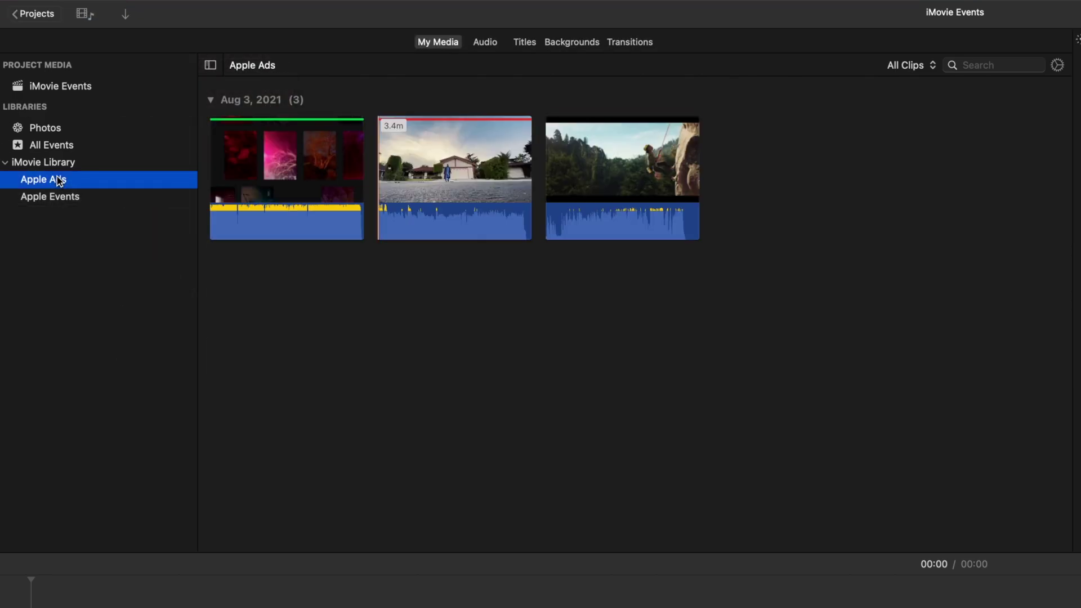
click(104, 197)
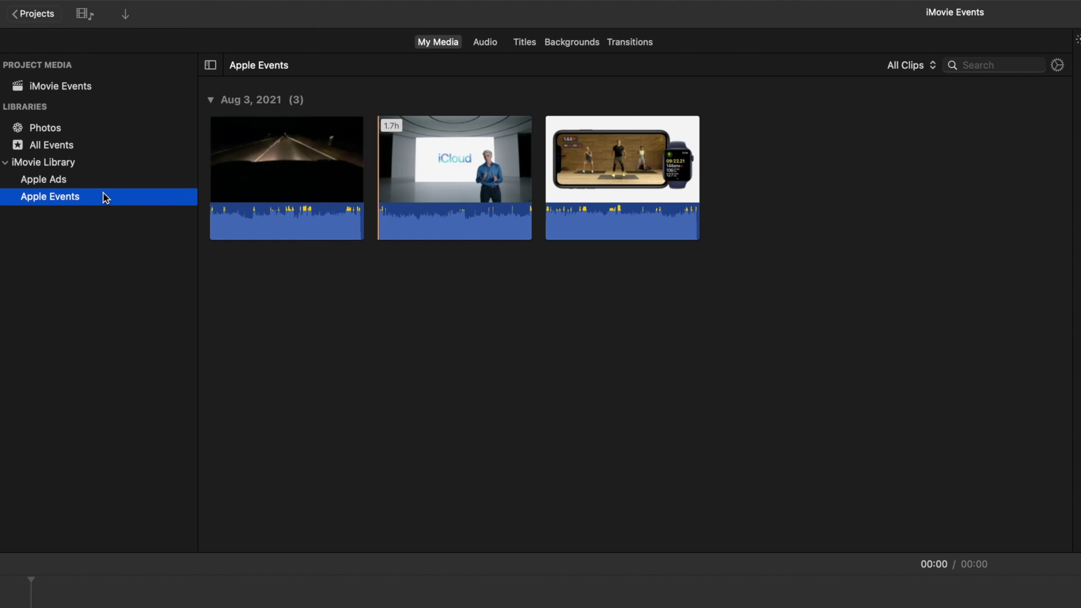
Delete the Apple Events event, confirming with Continue, and clear the clip selection.
right_click(103, 200)
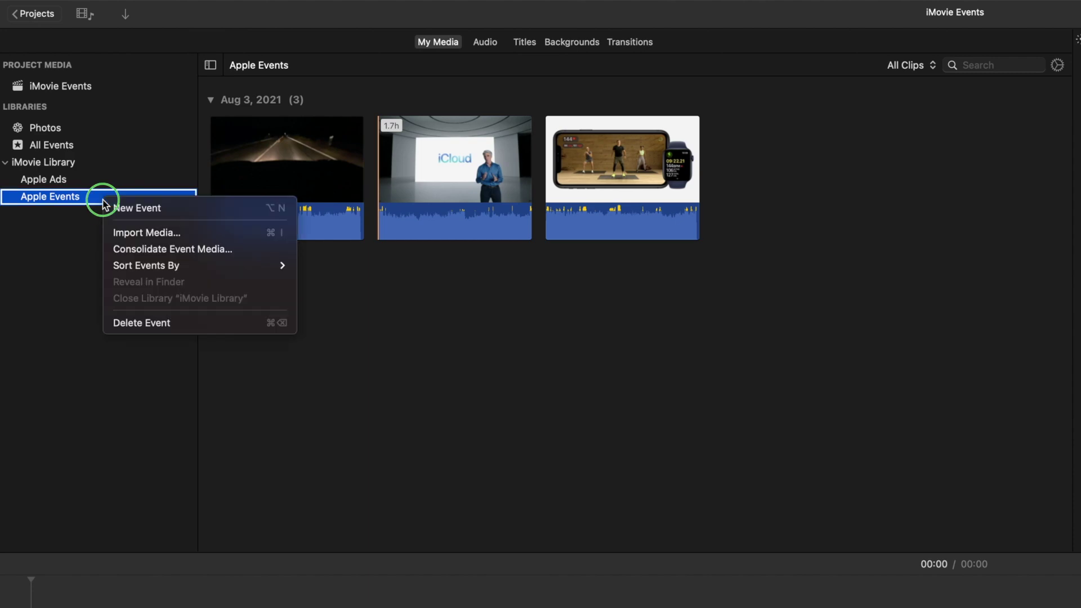
click(171, 323)
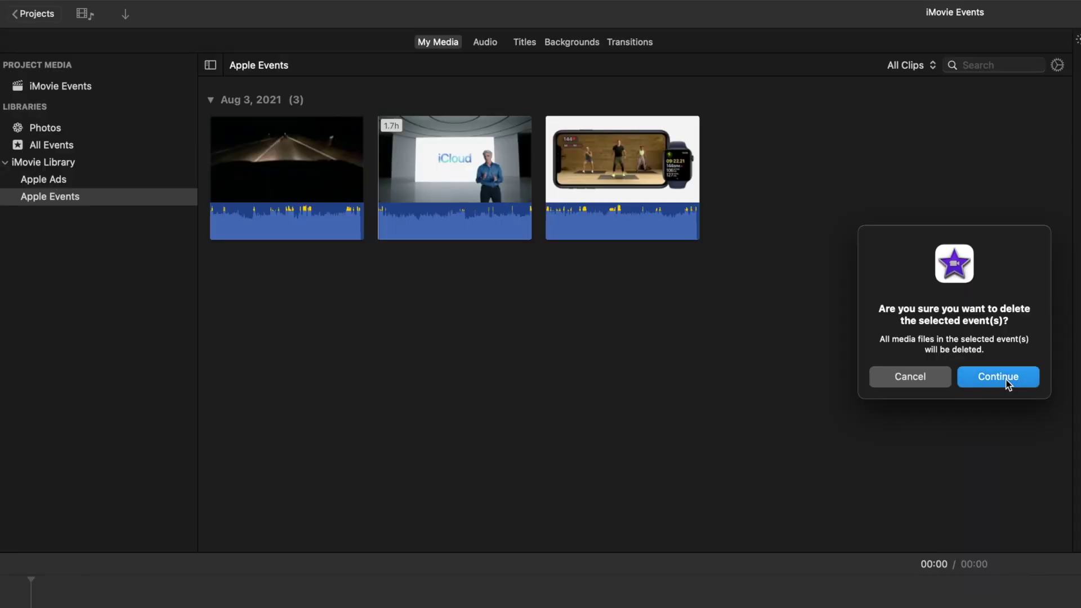
click(1006, 383)
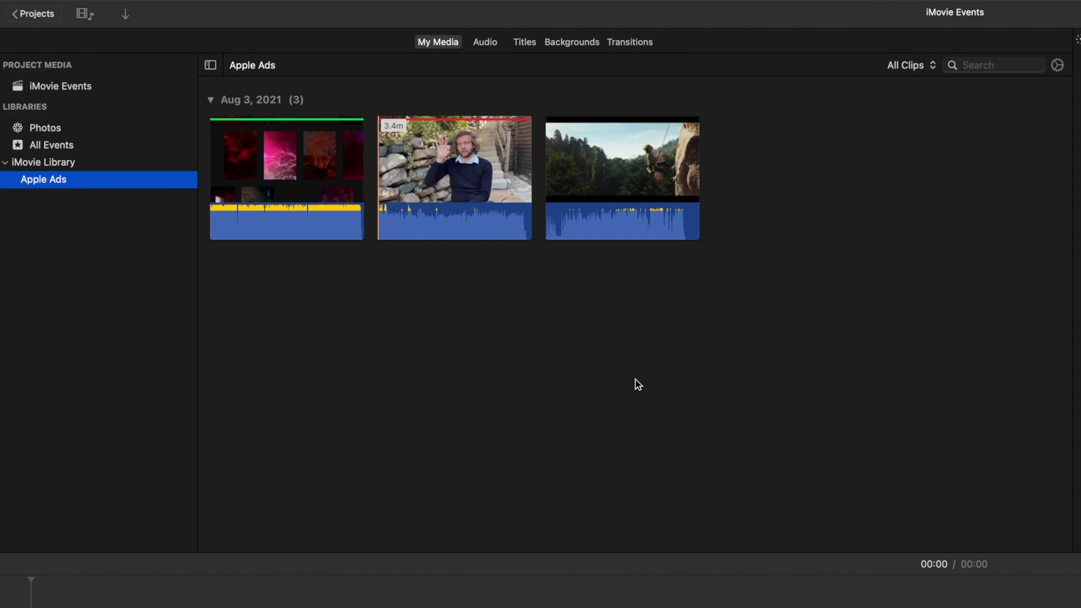
click(428, 404)
Undo the deletion with Command-Z to restore the Apple Events event.
key(super+z)
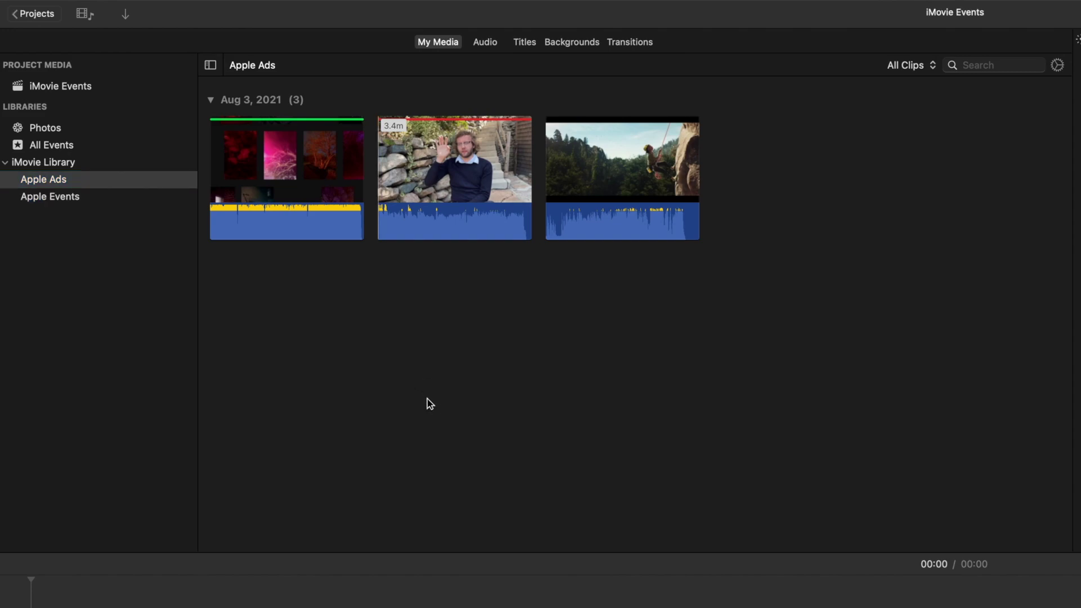